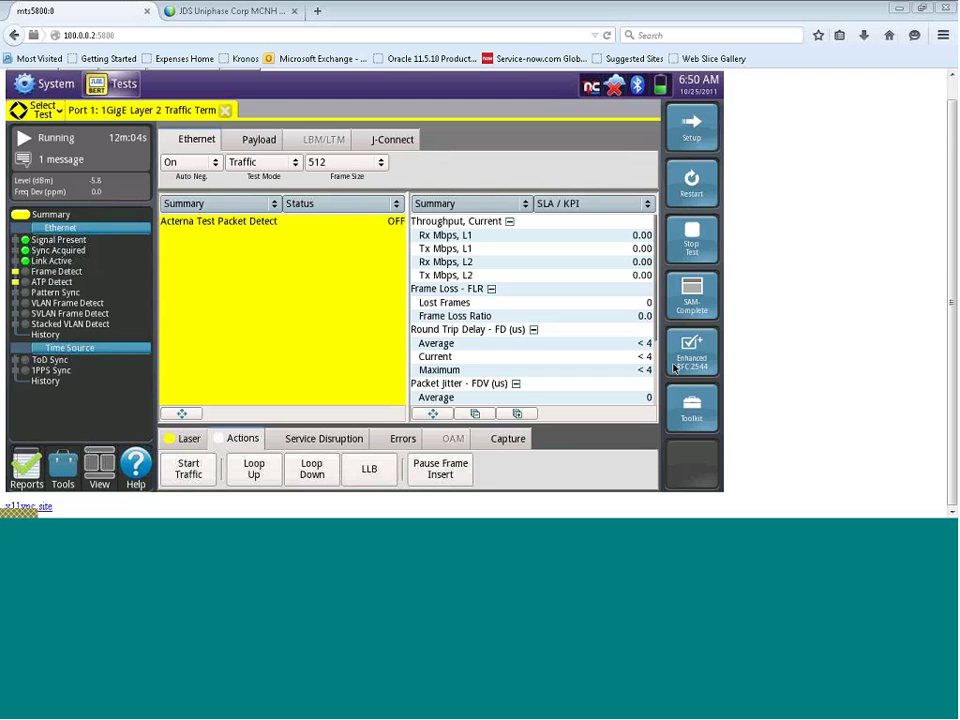
Step: Launch Enhanced RFC 2544 and start a new configuration reset to defaults
click(690, 362)
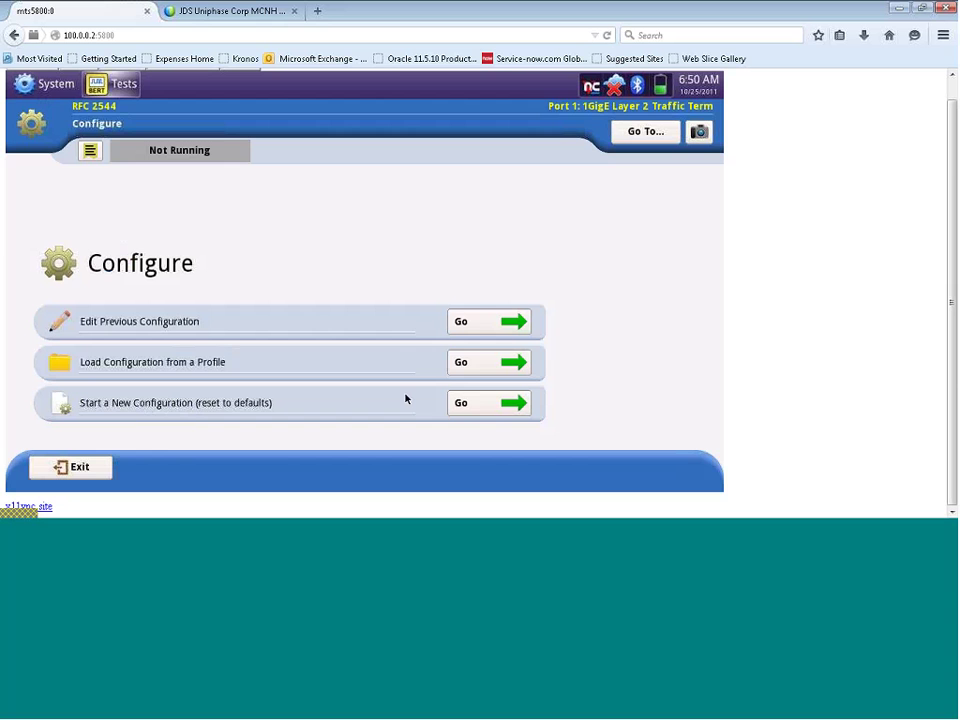
click(489, 404)
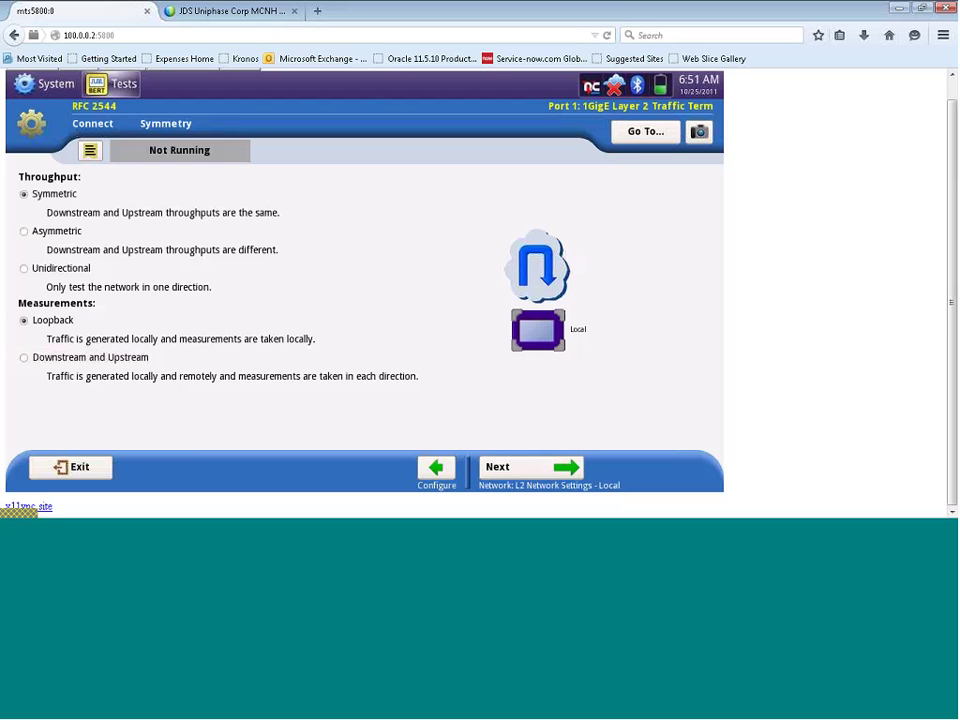
Step: Advance to L2 Network Settings, keeping DIX frame type with Encapsulation None
click(537, 473)
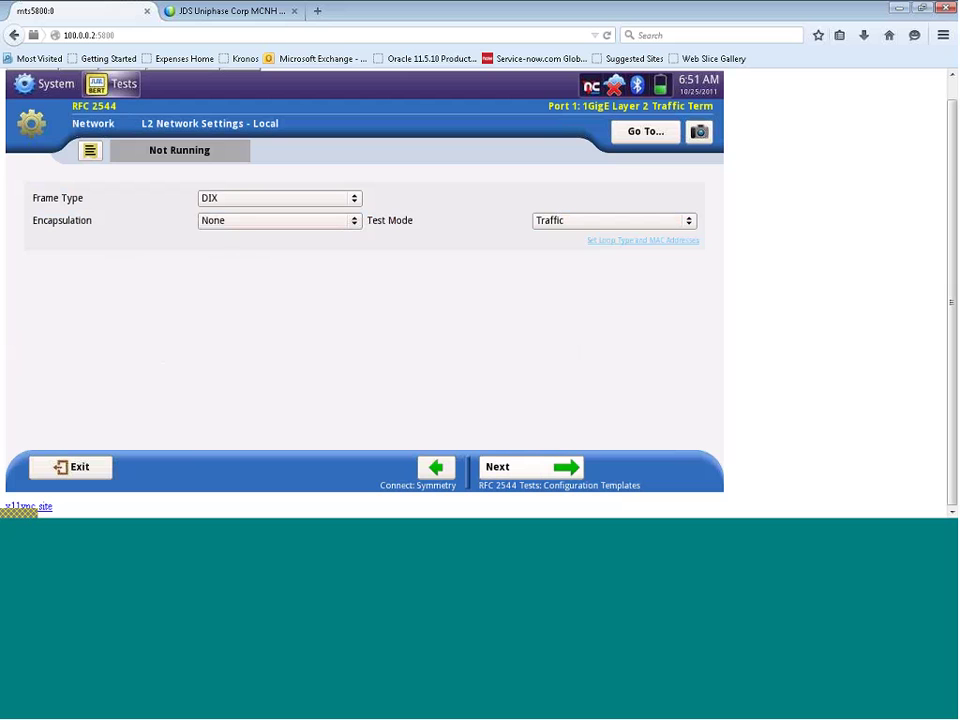
click(226, 221)
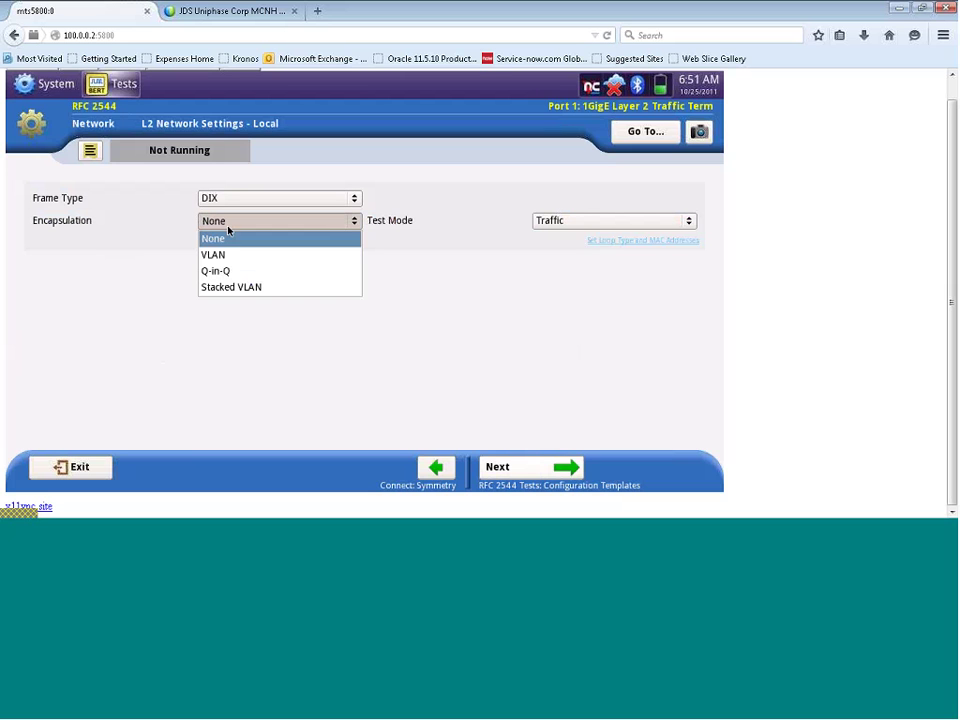
click(229, 239)
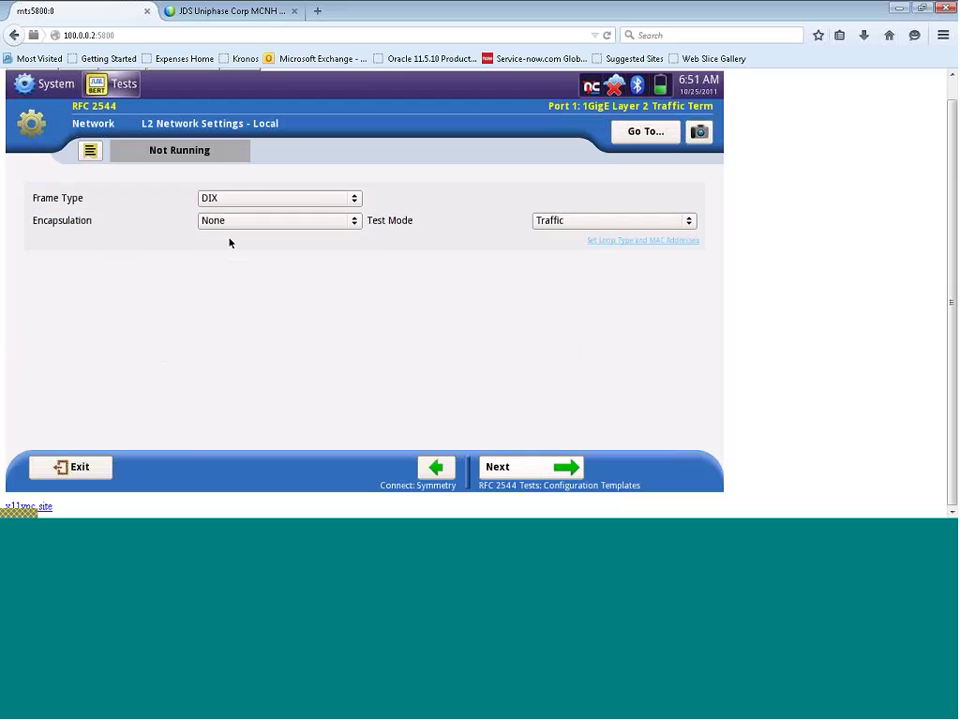
click(604, 242)
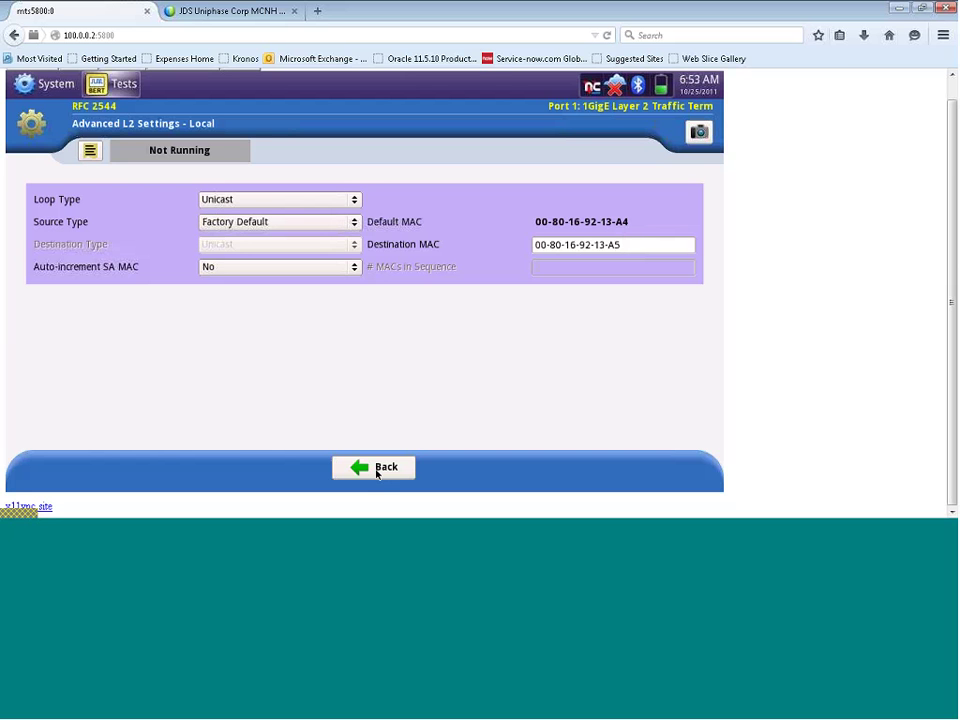
Step: Reach the Configuration Templates step and choose Yes to use a template
click(376, 472)
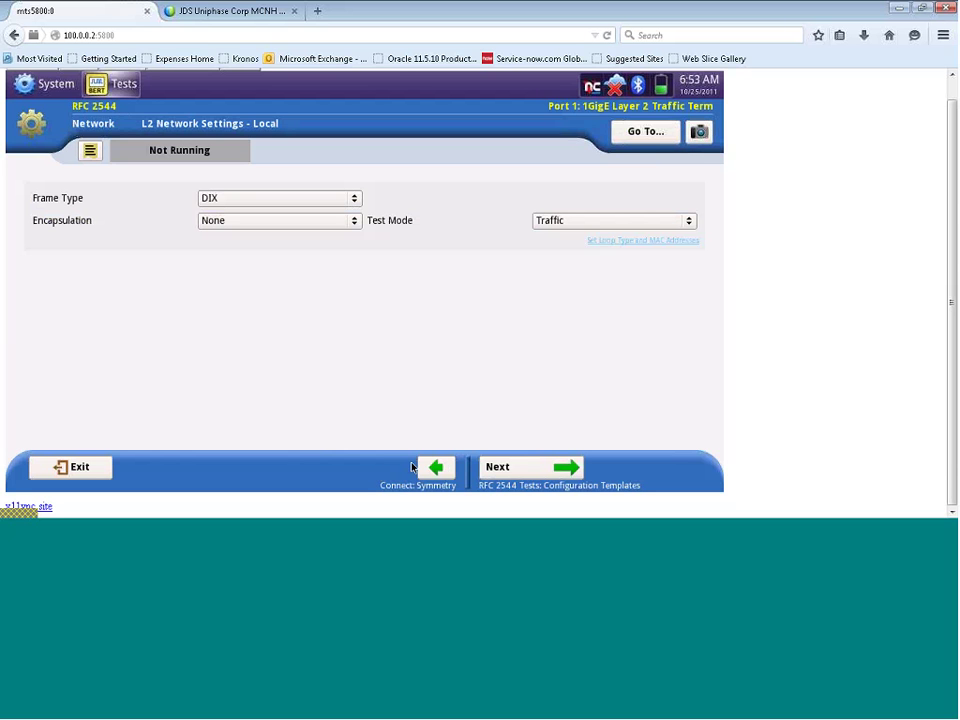
click(536, 479)
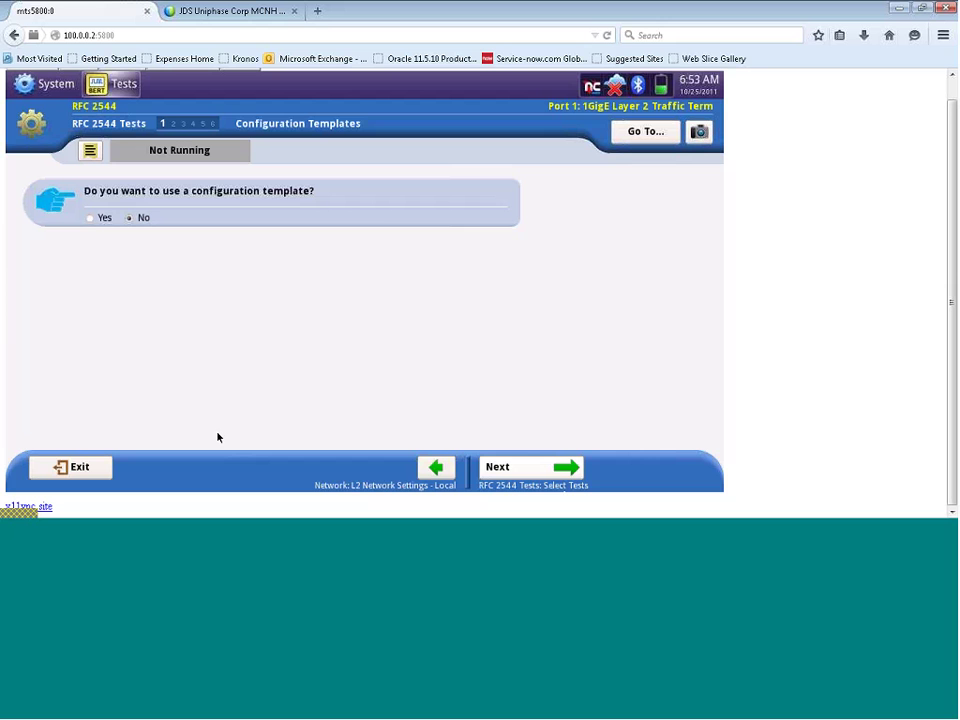
click(90, 217)
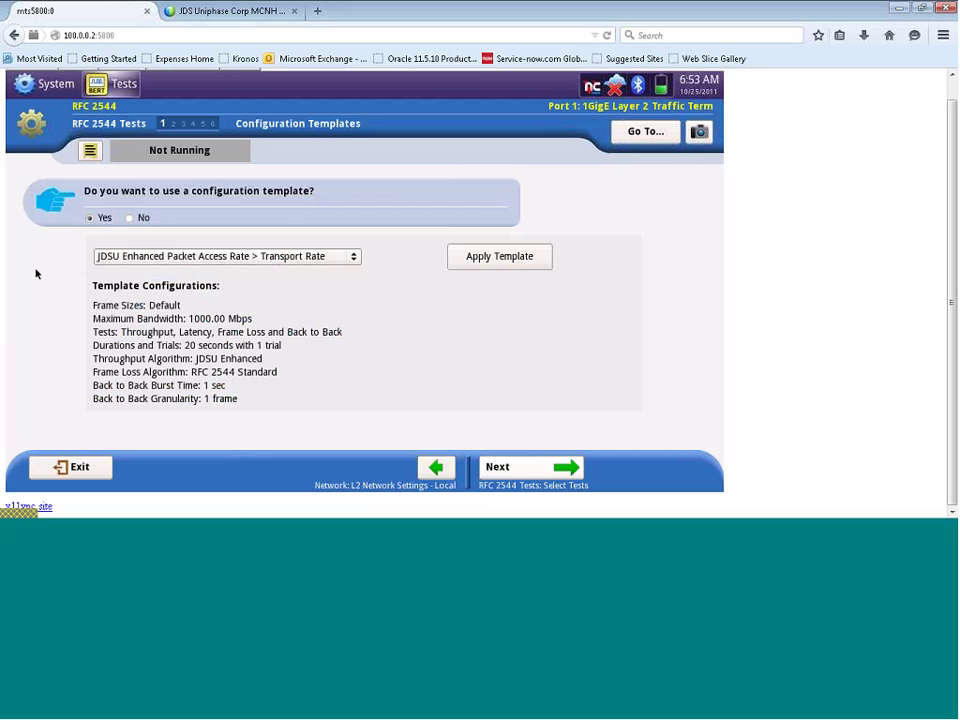
Step: Pick the MEF23.1 - Metro template from the list and apply it
click(354, 259)
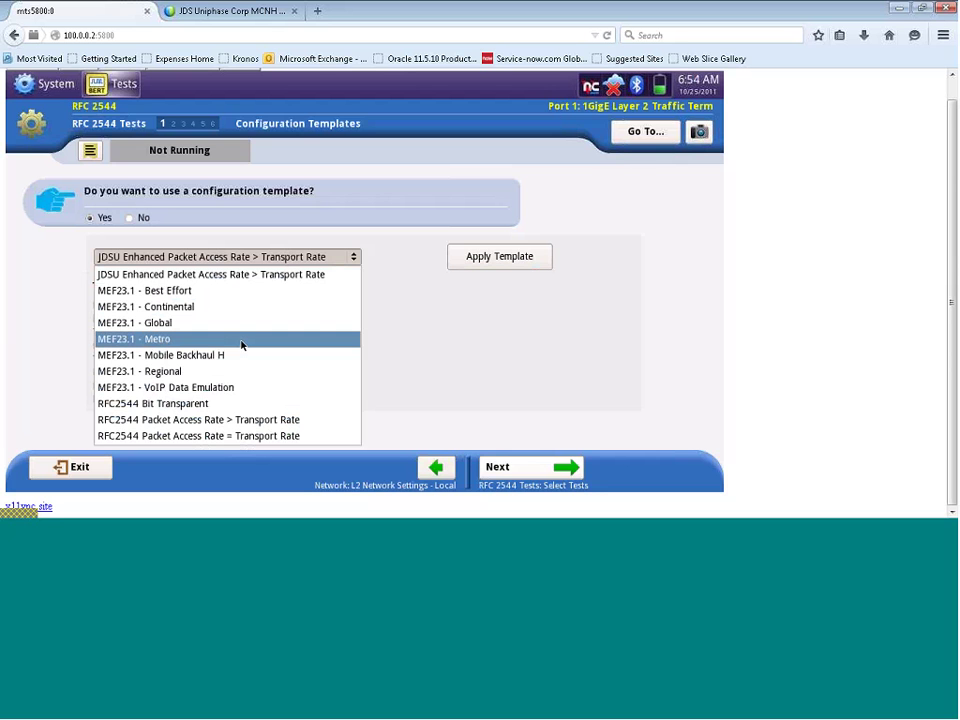
click(241, 345)
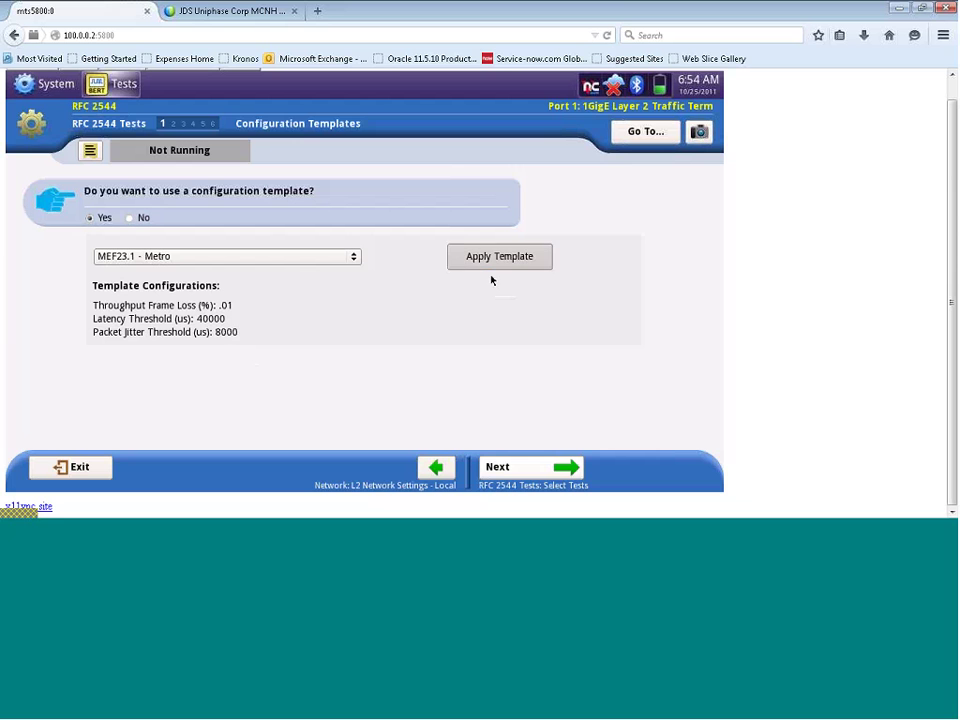
click(524, 258)
Step: Decline templates, keep Throughput, Latency and Frame Loss tests selected, and advance to Utilization
click(129, 218)
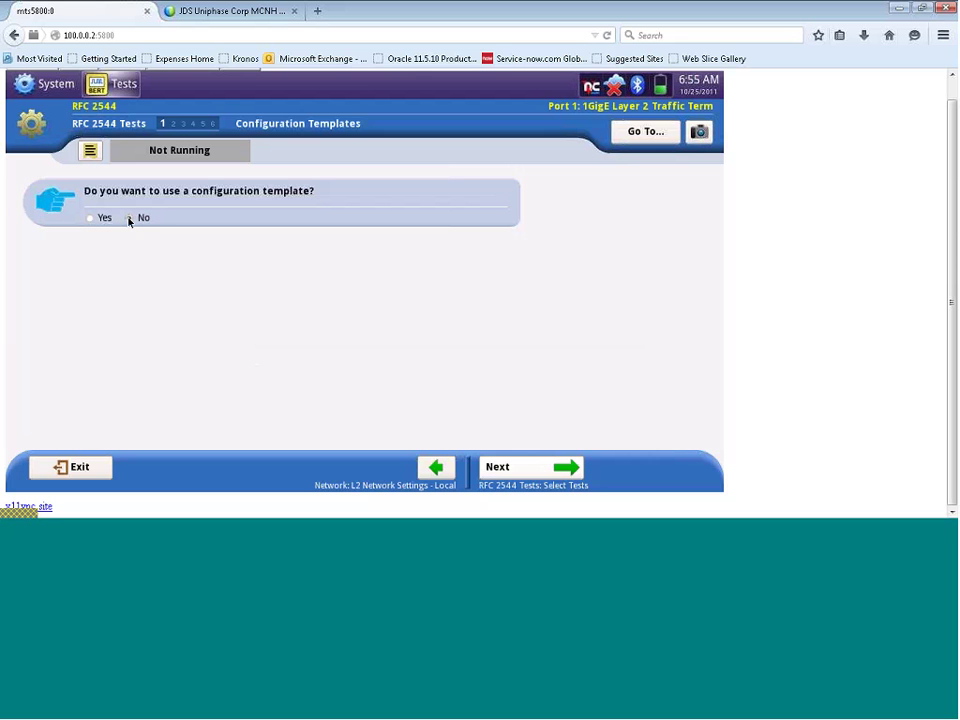
click(540, 468)
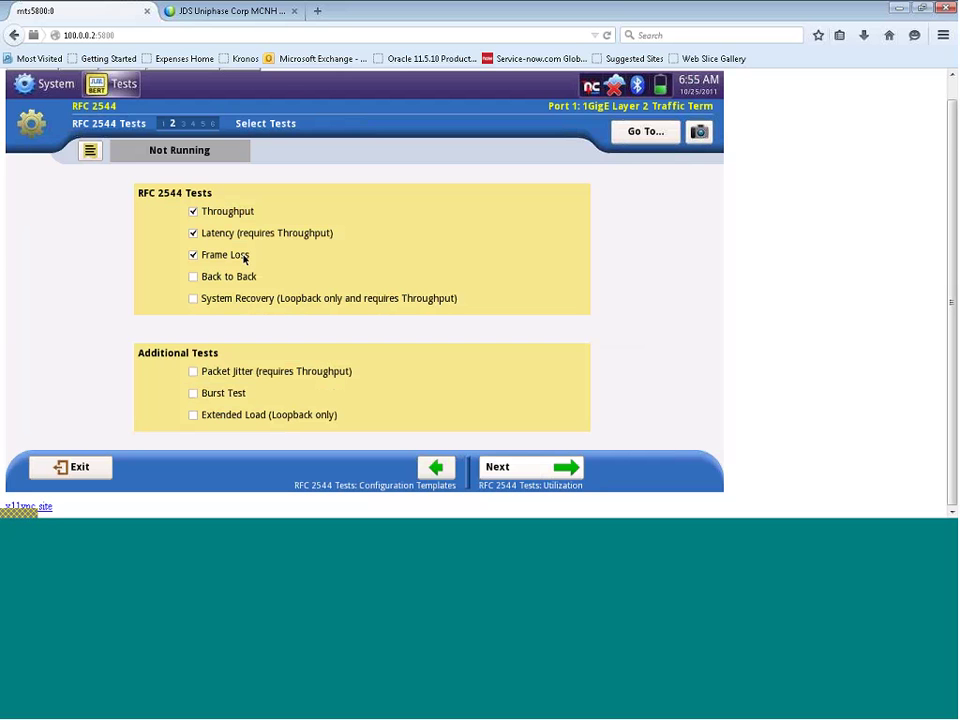
click(194, 371)
click(195, 394)
click(496, 468)
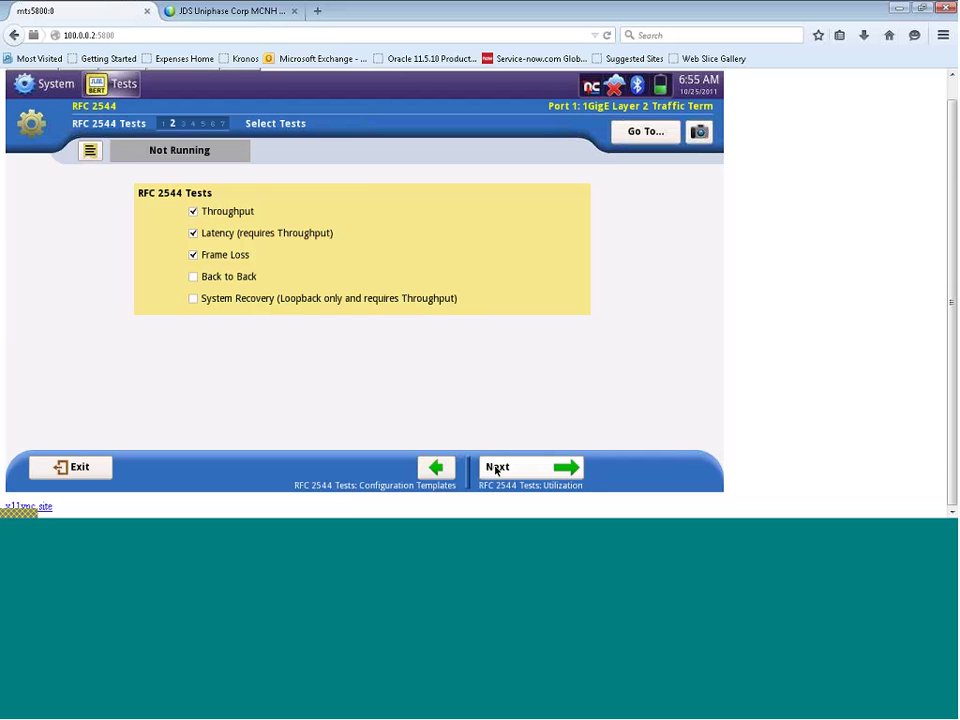
click(496, 468)
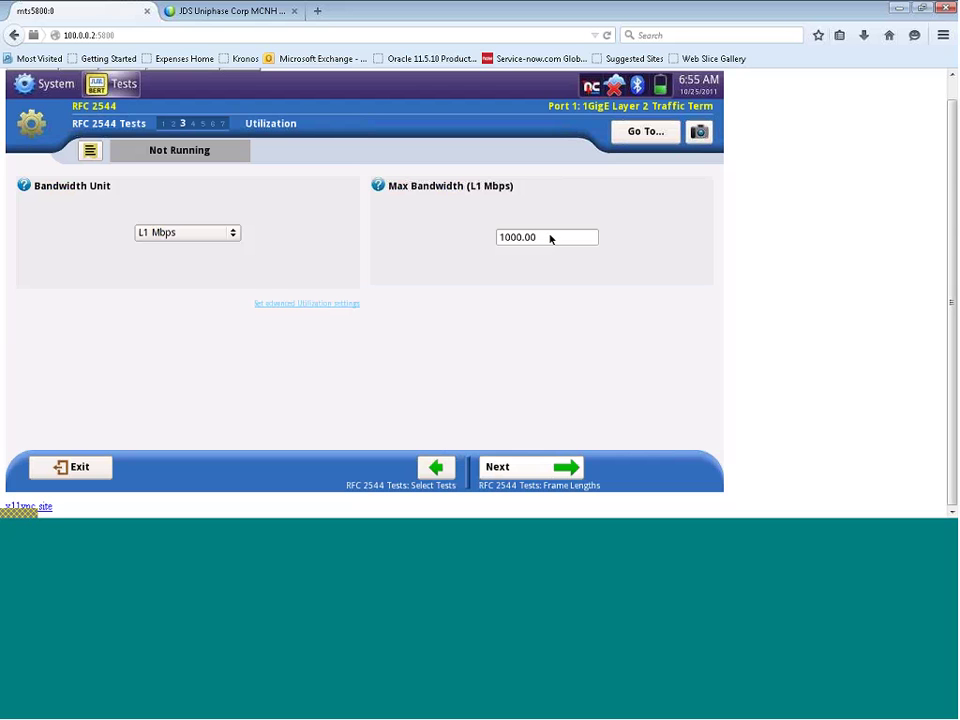
Step: Set Max Bandwidth to 500 L1 Mbps
click(548, 239)
text(5)
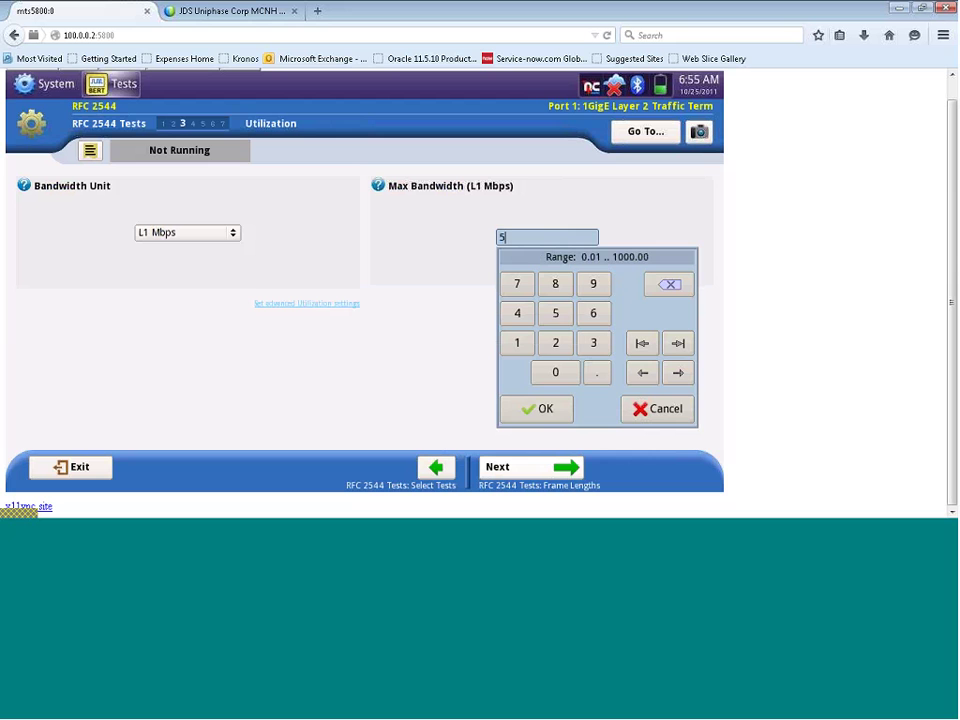
text(00)
click(544, 418)
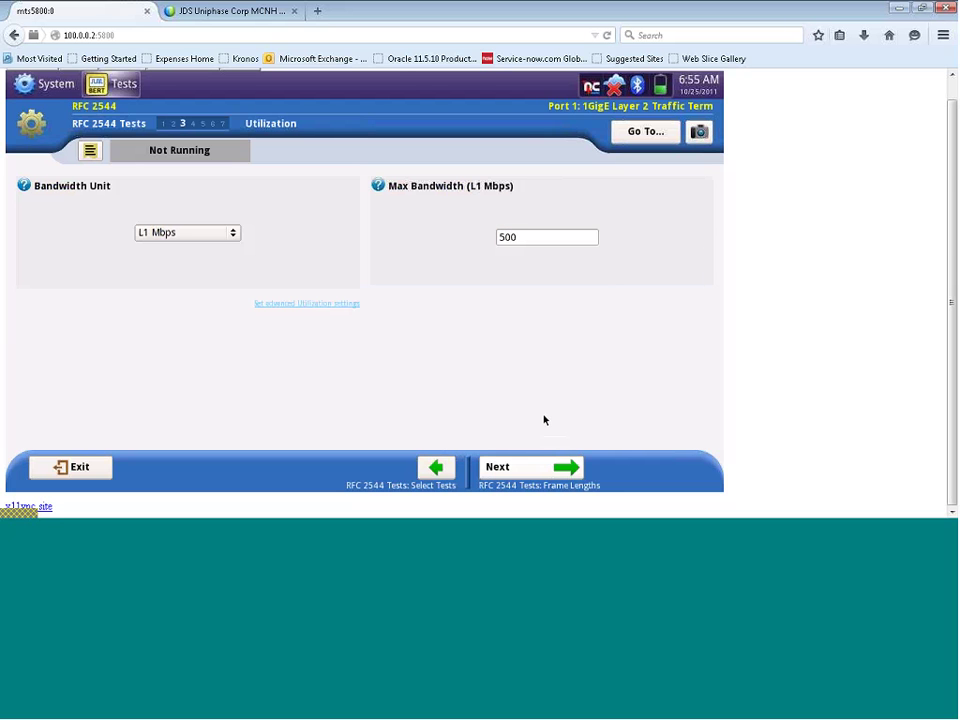
Step: On the Frame Lengths step, change the 512-byte frame length to 600
click(534, 466)
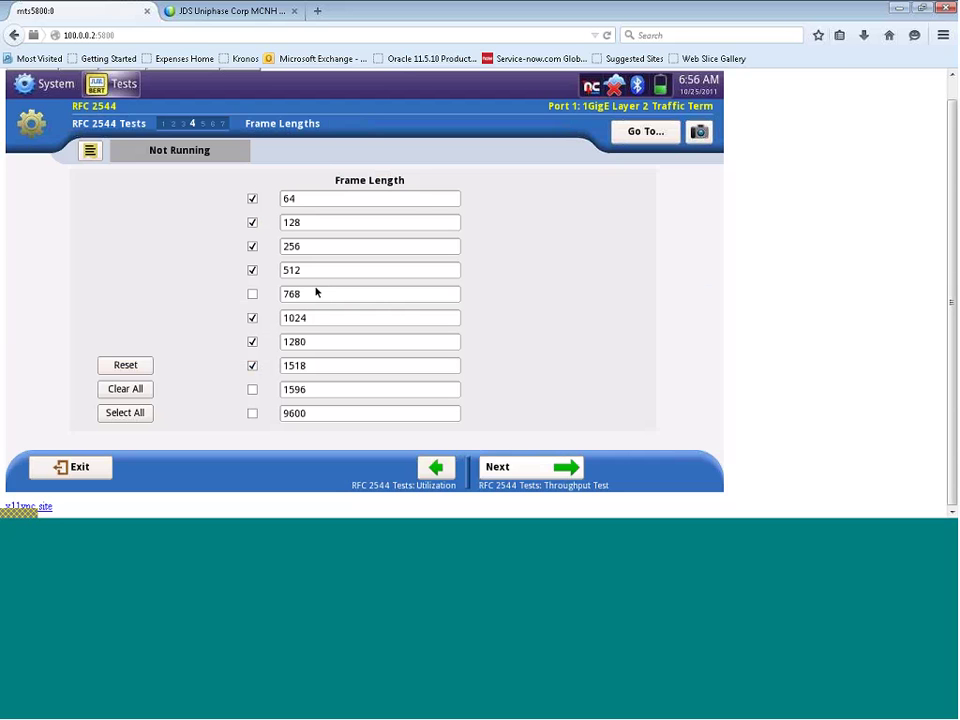
click(313, 272)
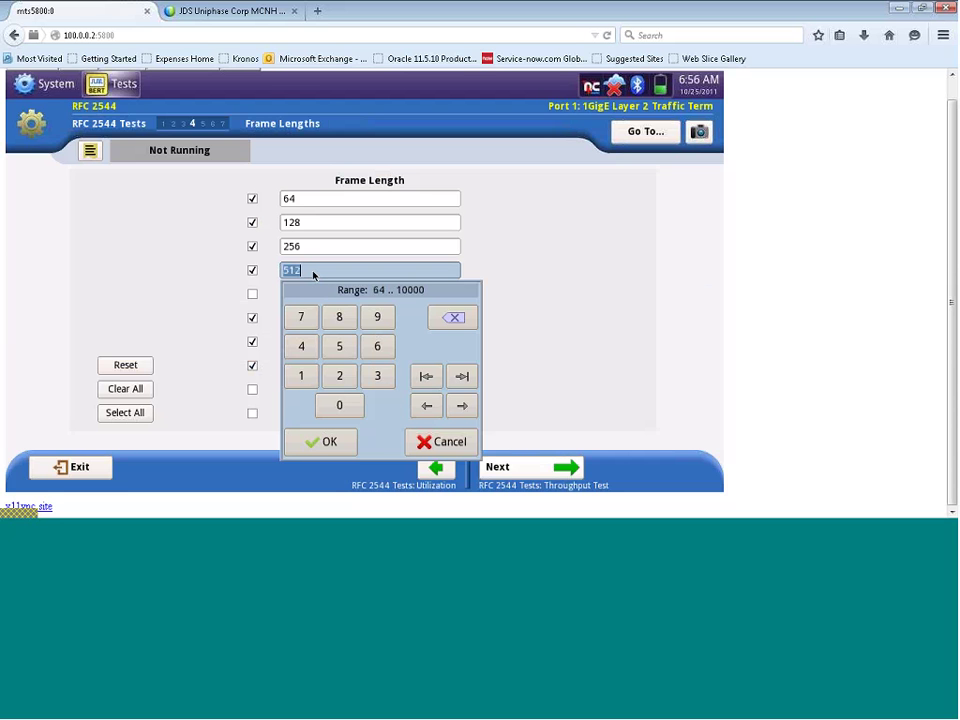
click(377, 347)
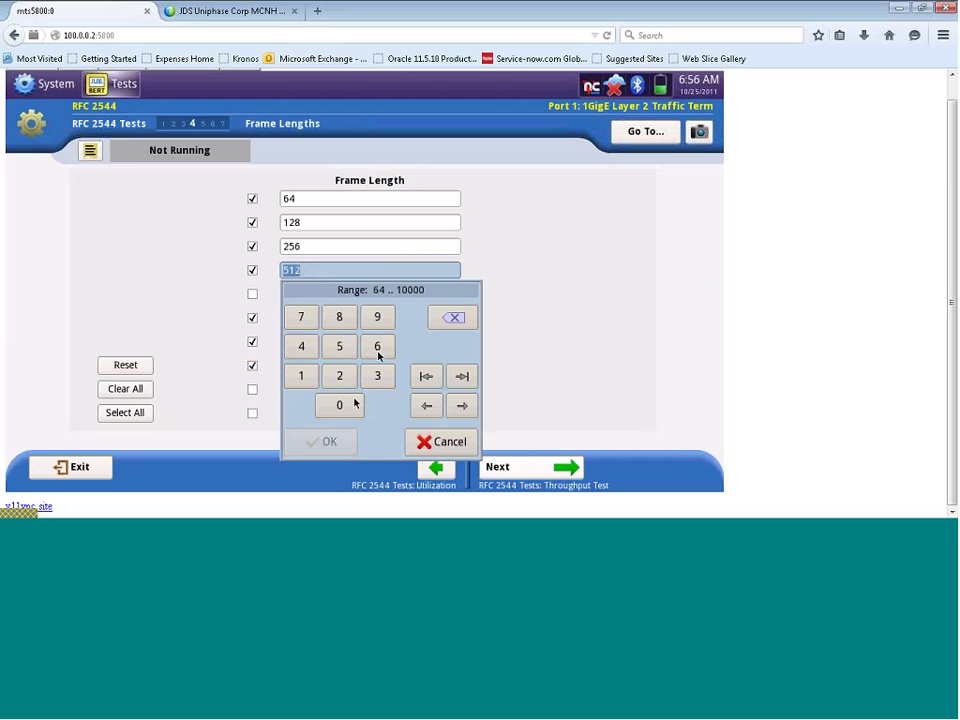
click(354, 403)
click(349, 407)
click(328, 442)
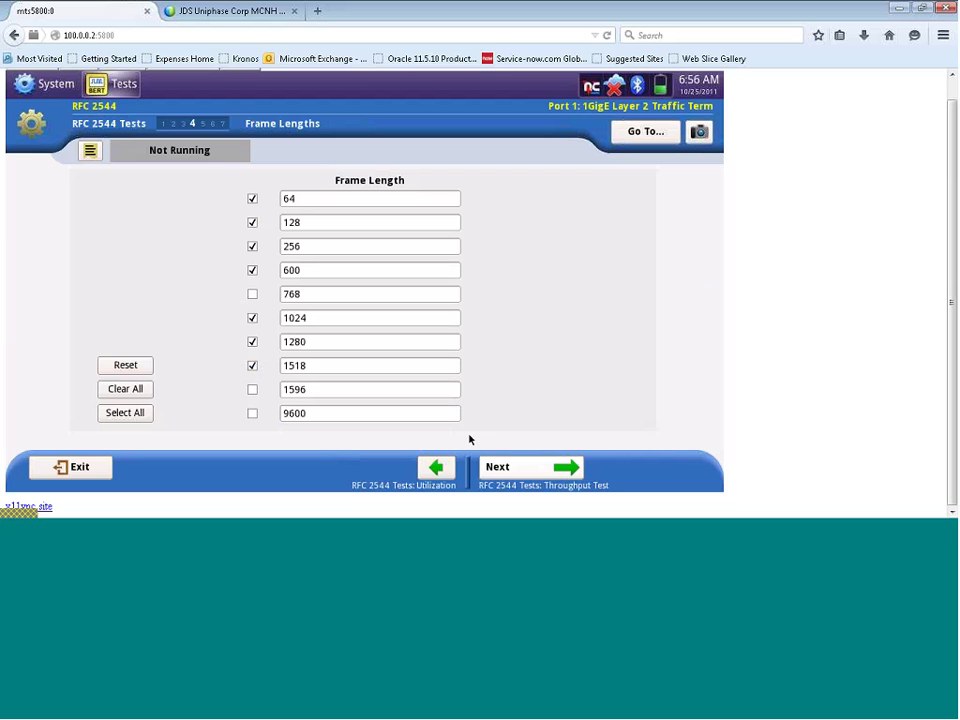
Step: On the Throughput Test step, set Measurement Accuracy to 'To within .1 Mbps'
click(492, 468)
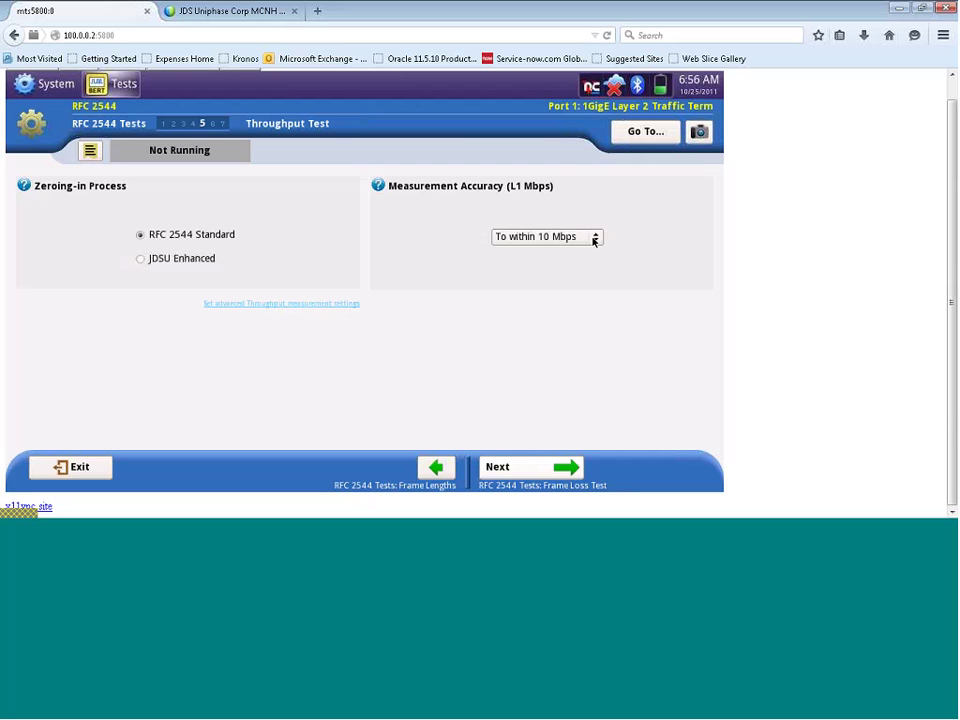
click(594, 240)
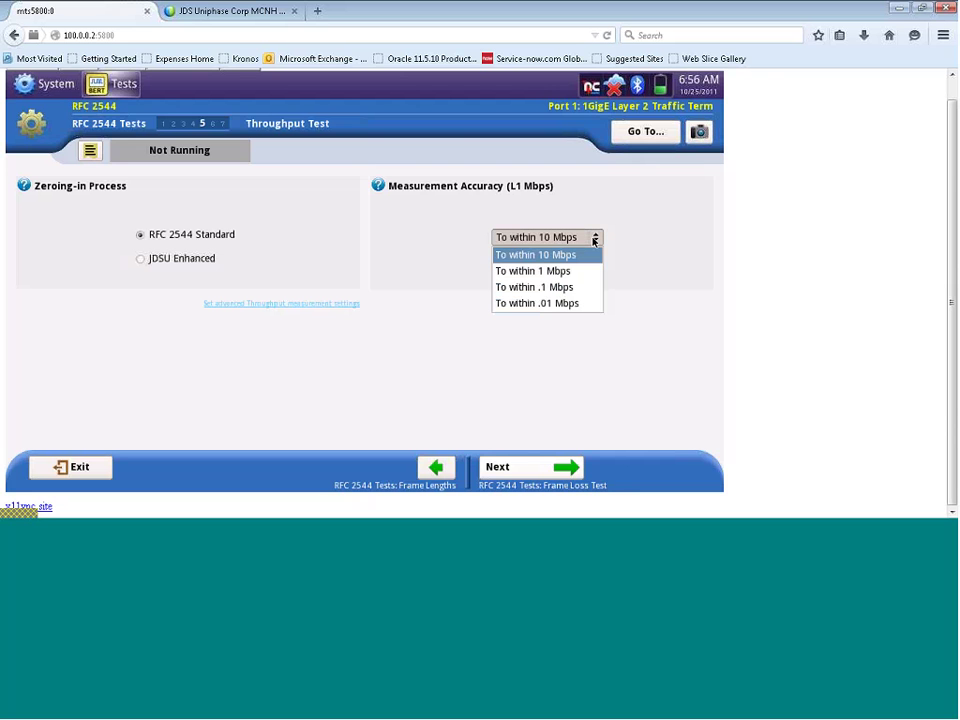
click(578, 289)
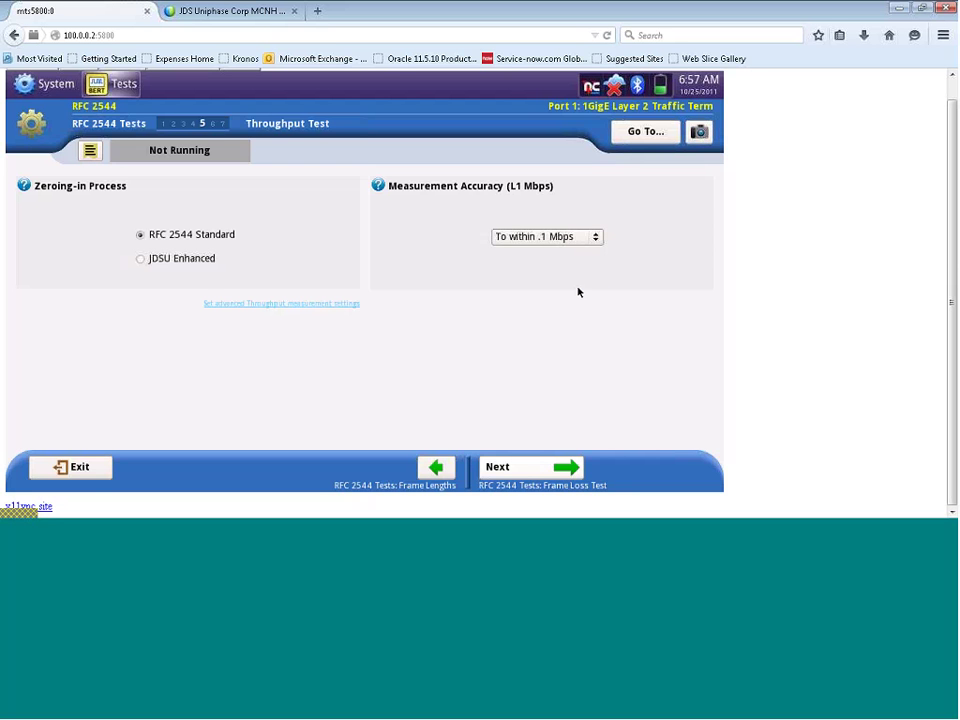
Step: Reach the Frame Loss Test step and keep Bandwidth Granularity at 100 L1 Mbps, RFC 2544 Standard
click(528, 472)
click(528, 472)
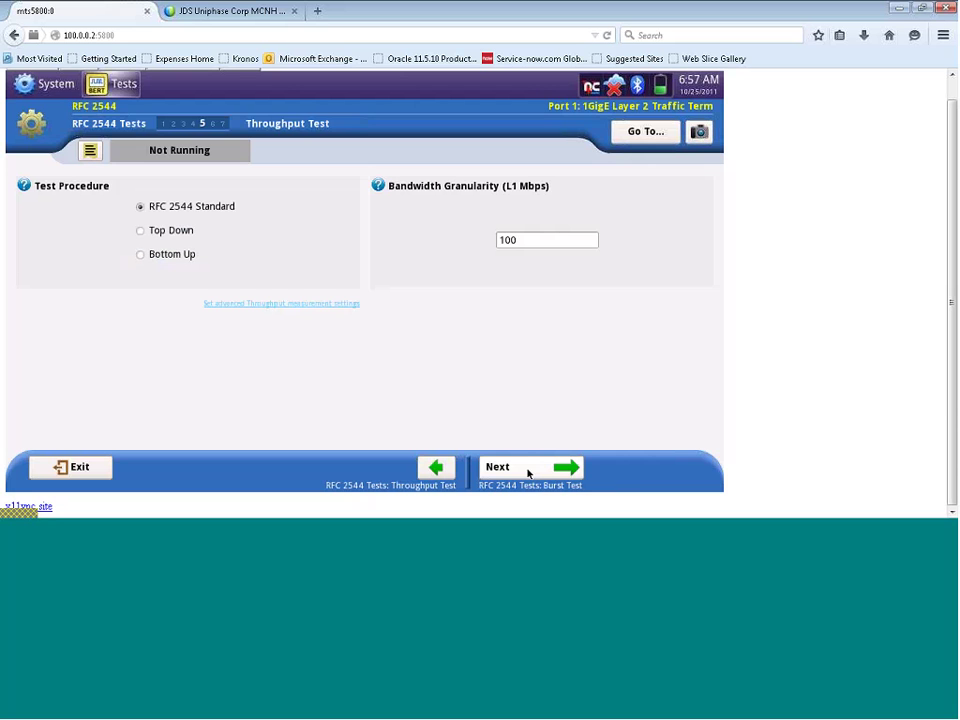
click(528, 472)
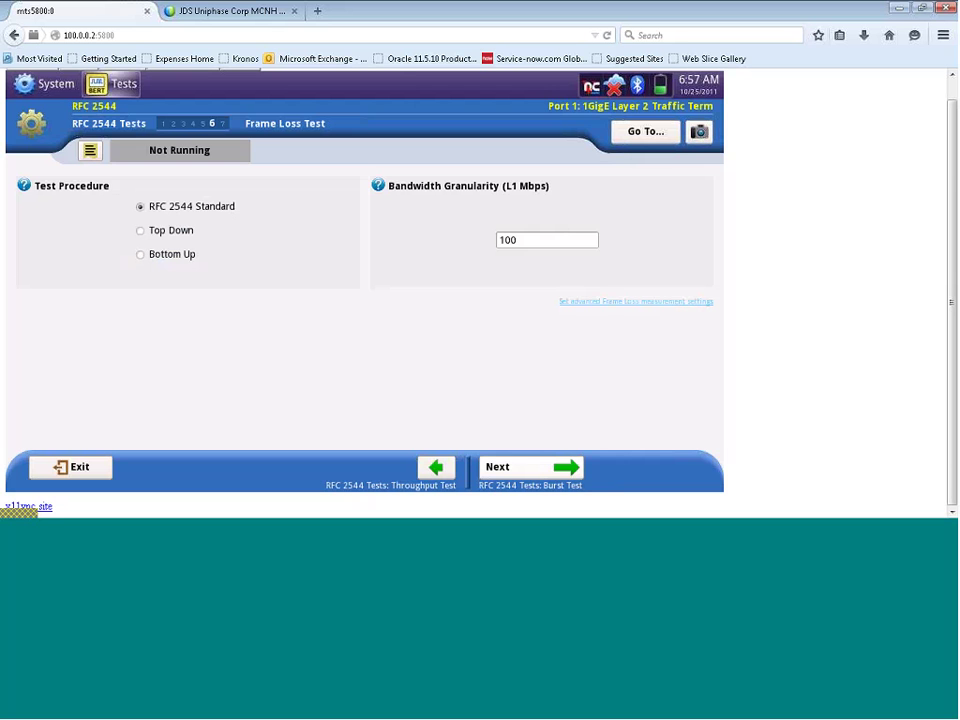
click(534, 241)
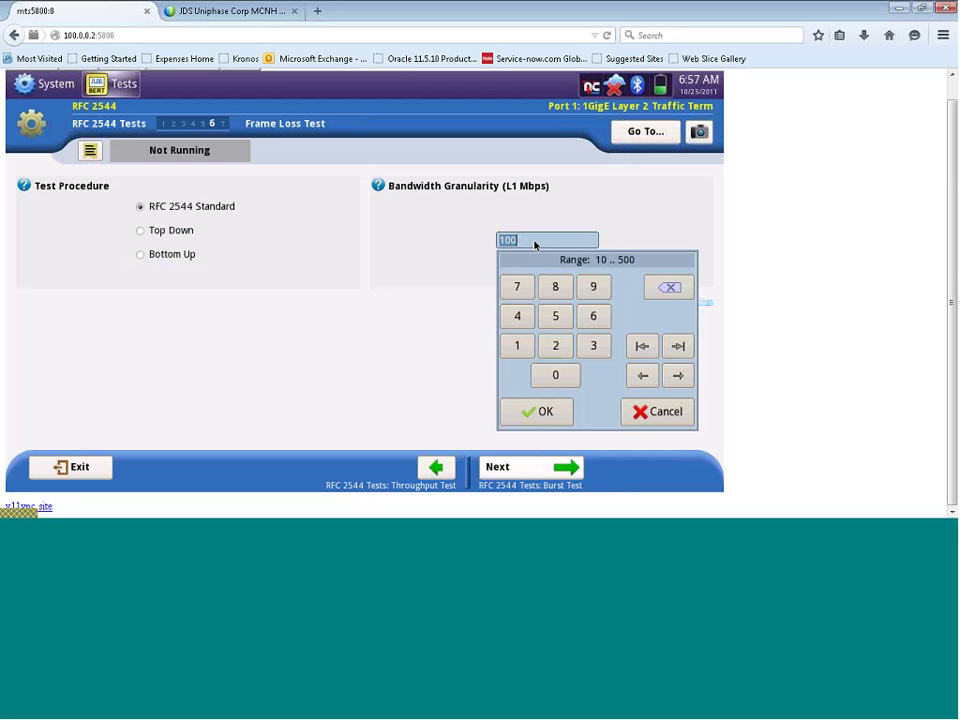
click(517, 345)
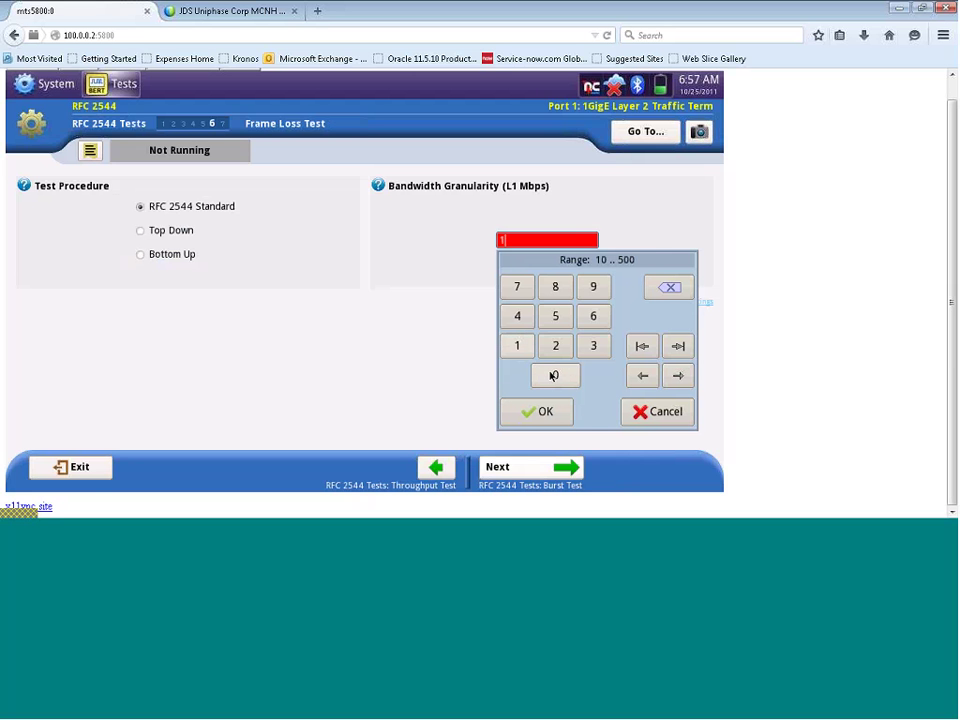
click(553, 375)
click(553, 375)
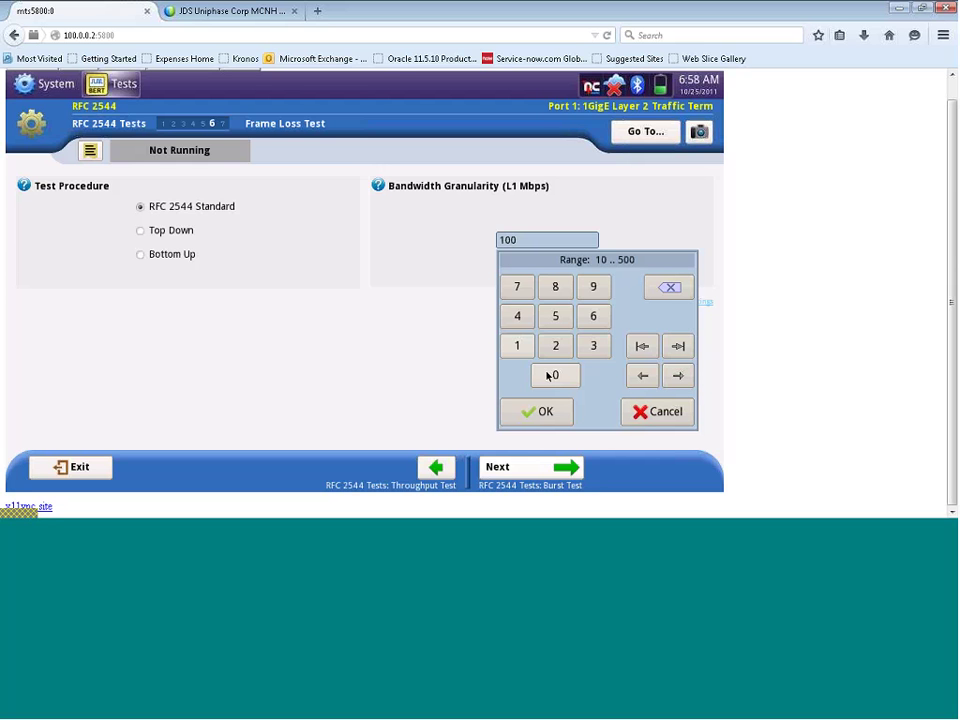
click(535, 412)
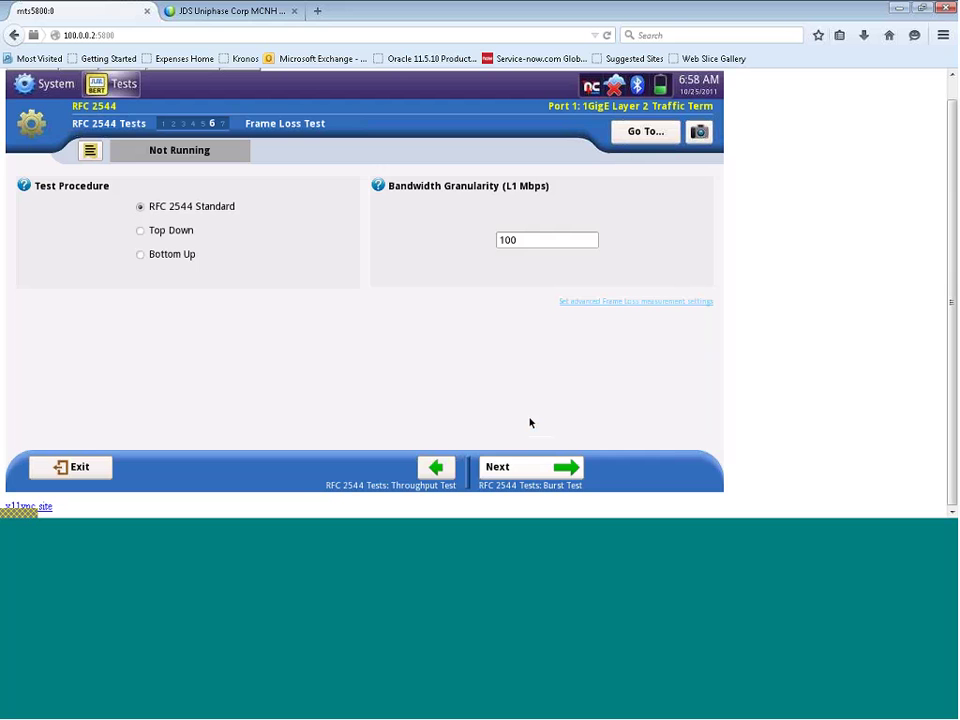
Step: On the Burst Test page, enter a CBS of 256 kB, keeping the 2 s CBS duration
click(531, 474)
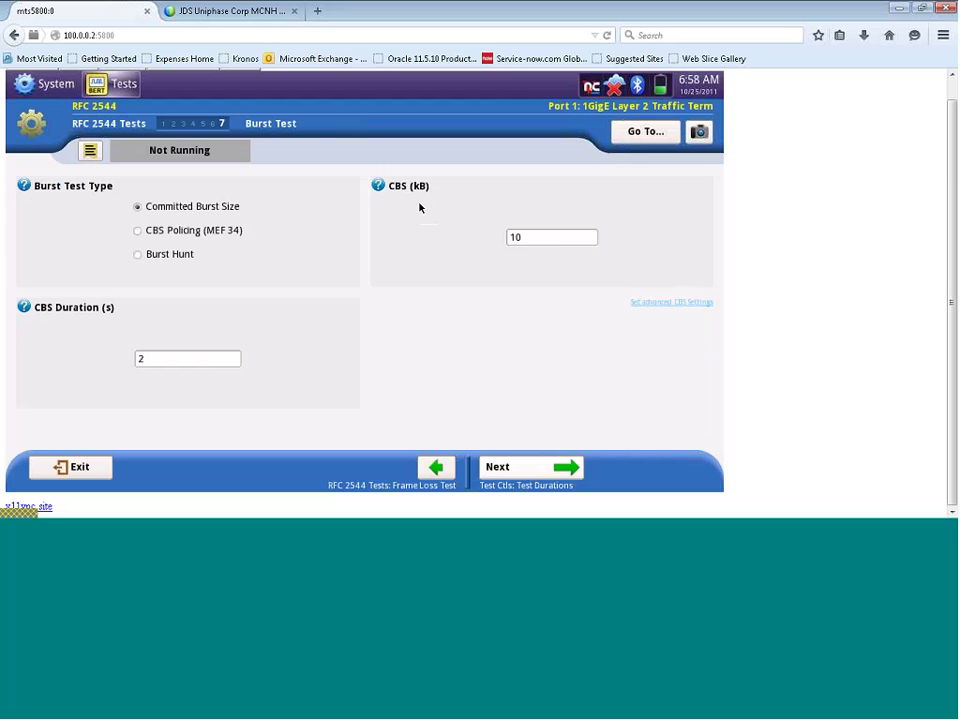
click(536, 240)
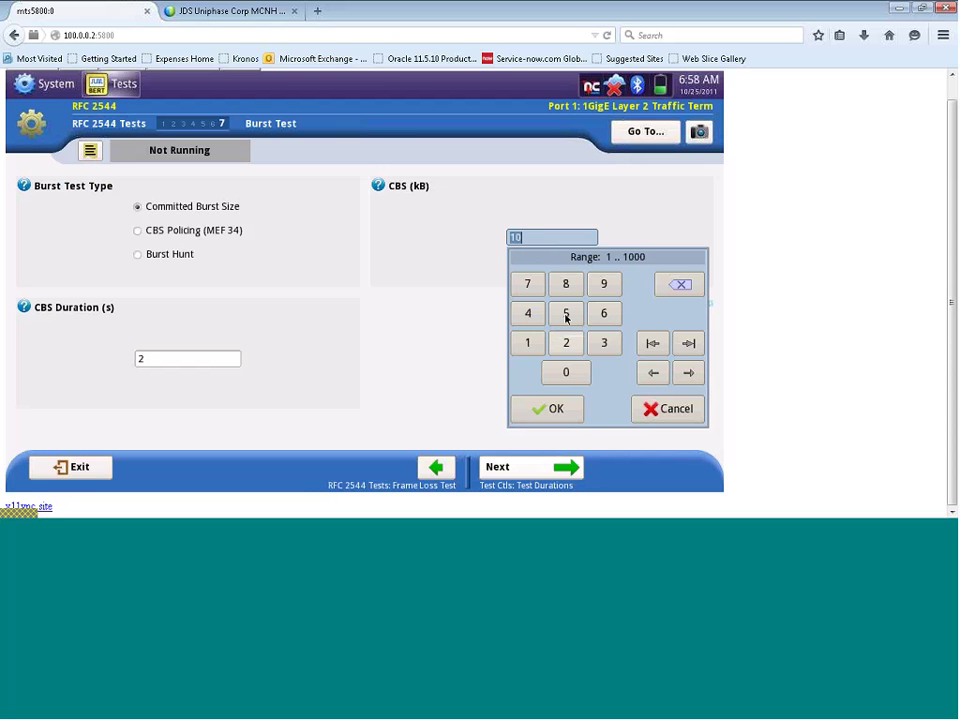
text(256)
click(566, 407)
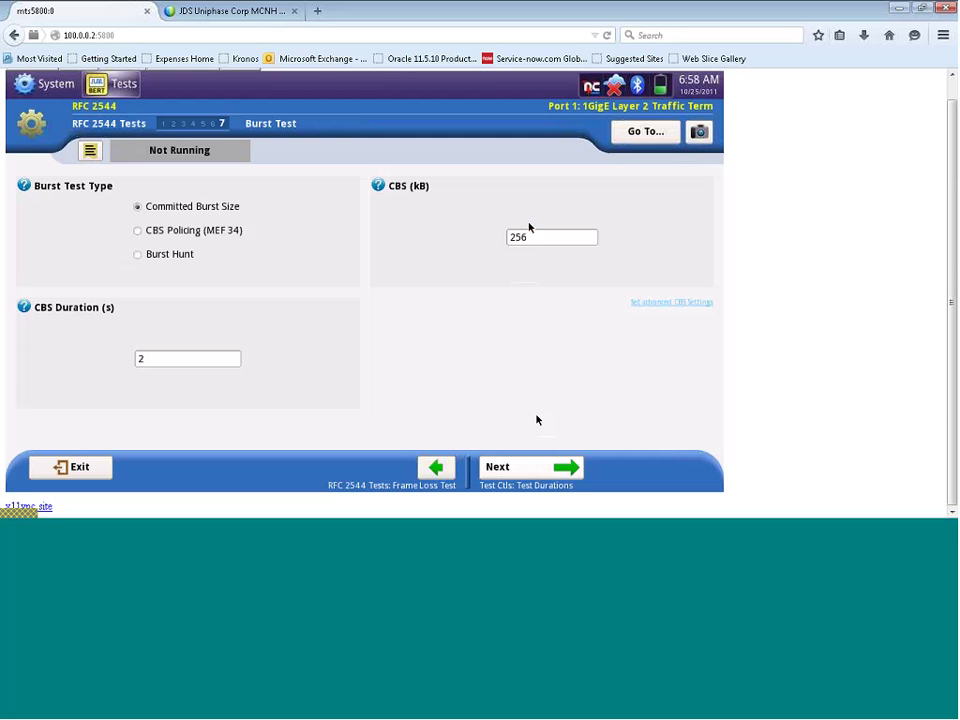
Step: Advance to Test Durations, leaving every test at 30 s with 1 trial
click(537, 466)
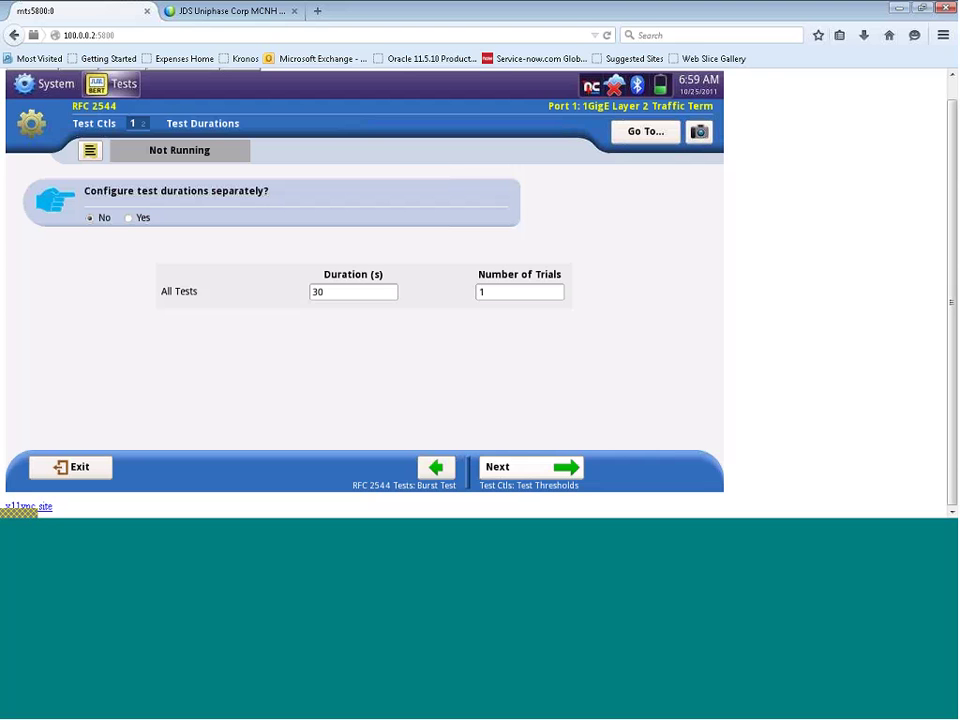
Step: On Test Thresholds, tick Show Pass/Fail for the 500.00 Mbps L1 throughput threshold
click(506, 476)
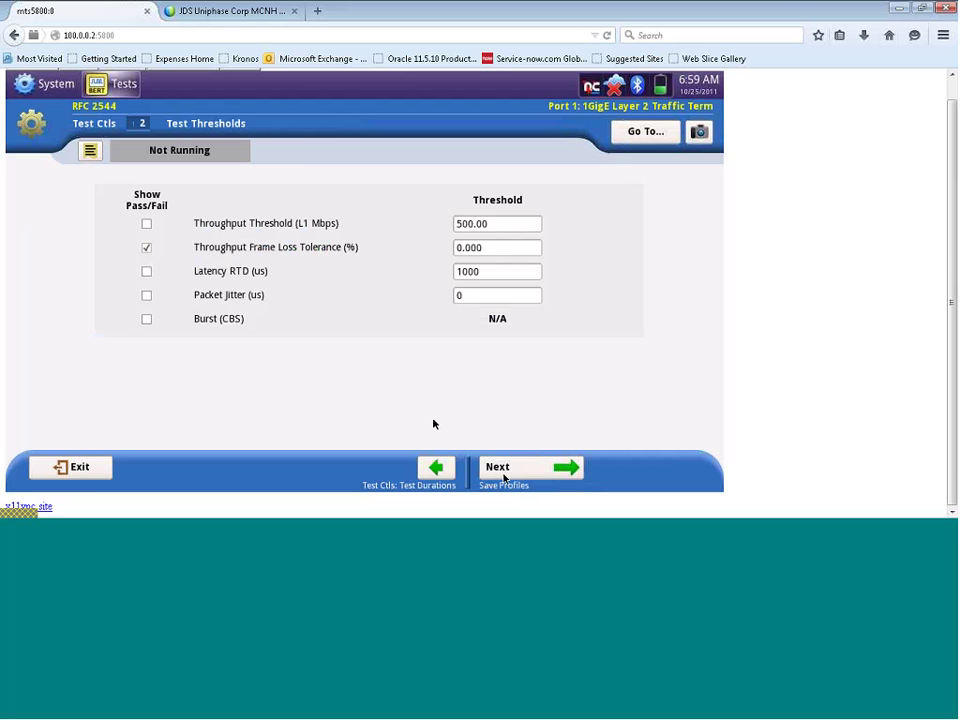
click(147, 225)
Step: Pass the Save Profiles page without saving the proposed profile file
click(499, 467)
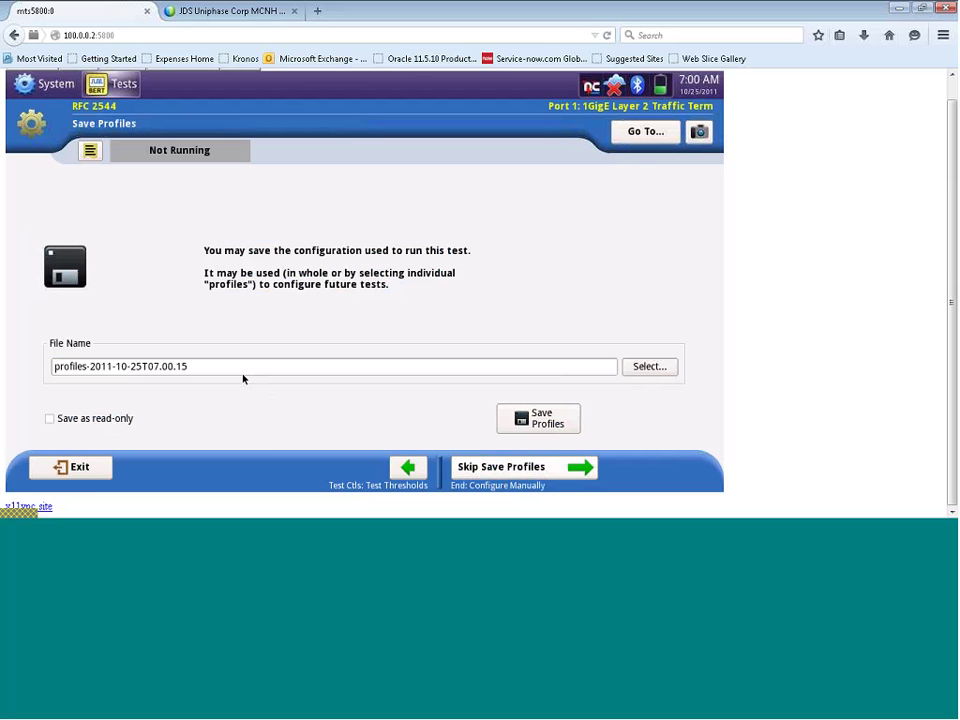
click(474, 467)
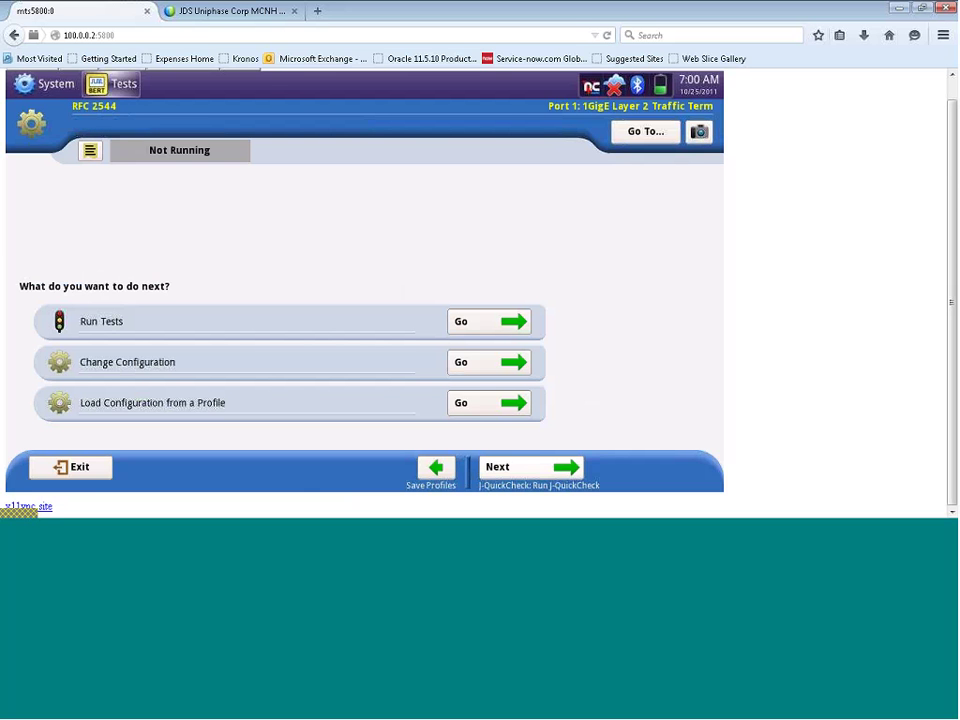
Step: Run J-QuickCheck to verify port up at 1000 FD, a hard remote loop and 1000.00 Mbps throughput
click(471, 327)
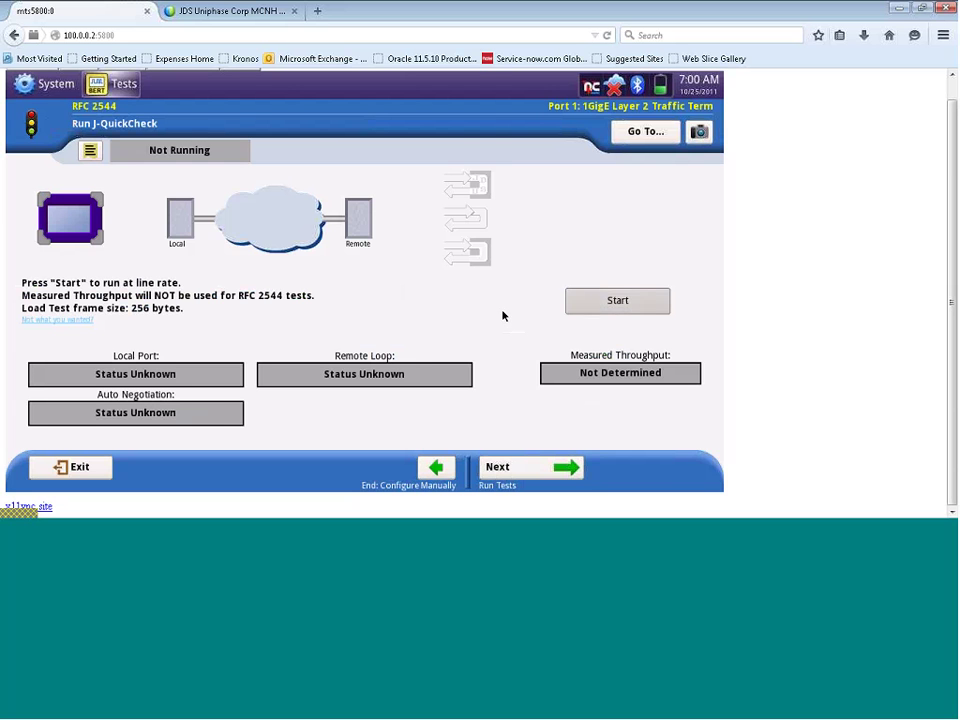
click(634, 302)
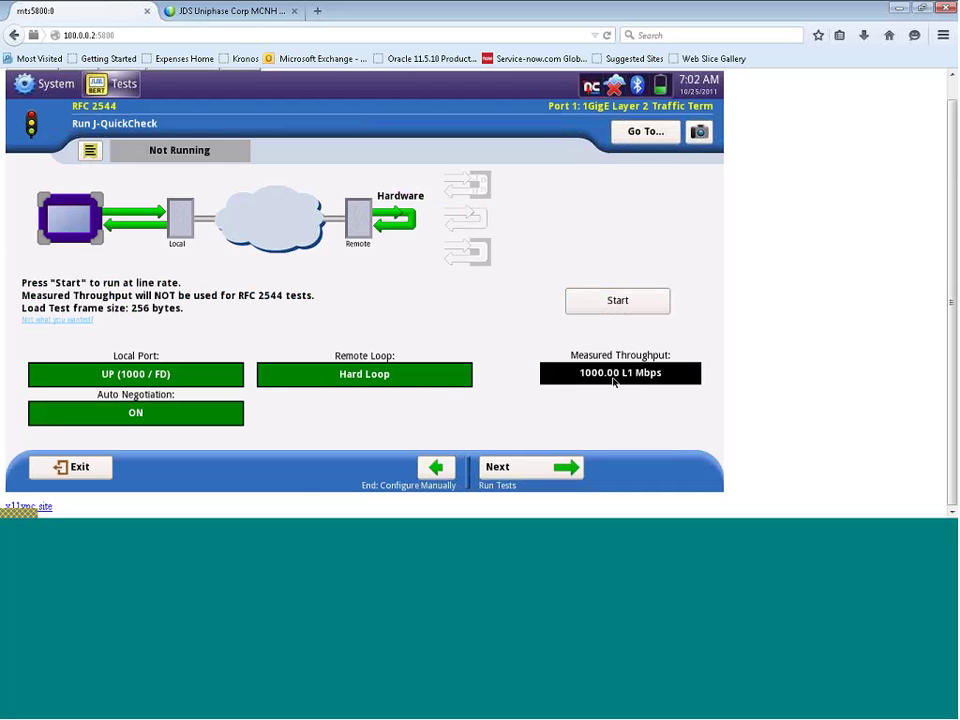
Step: Bypass the RFC 2544 test run to get the Create Report, Repeat Test and View Detailed Results options
click(514, 476)
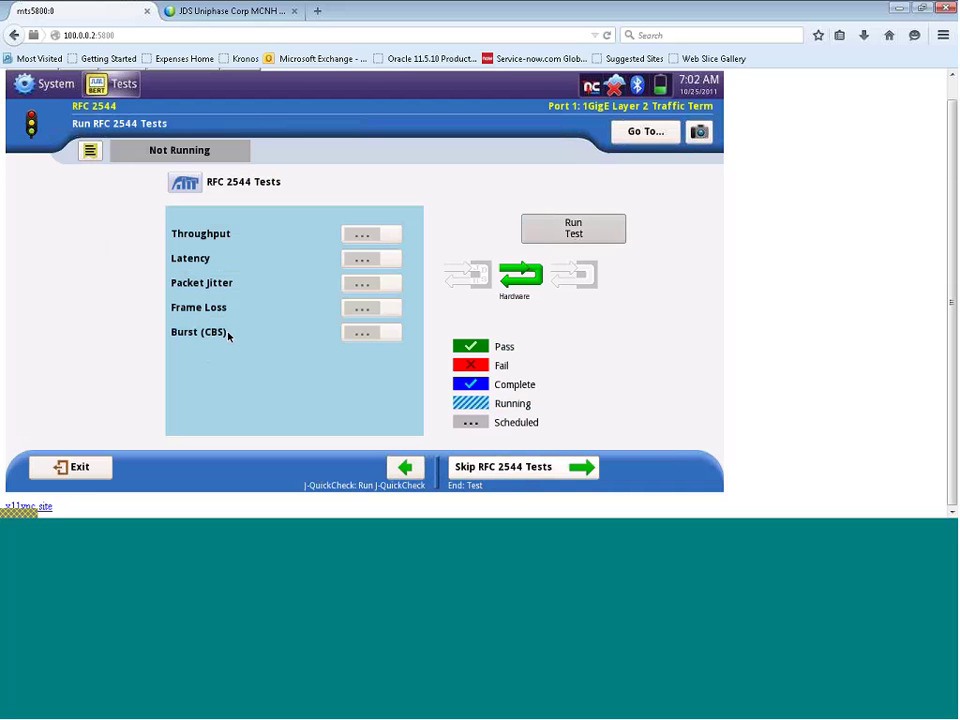
click(481, 470)
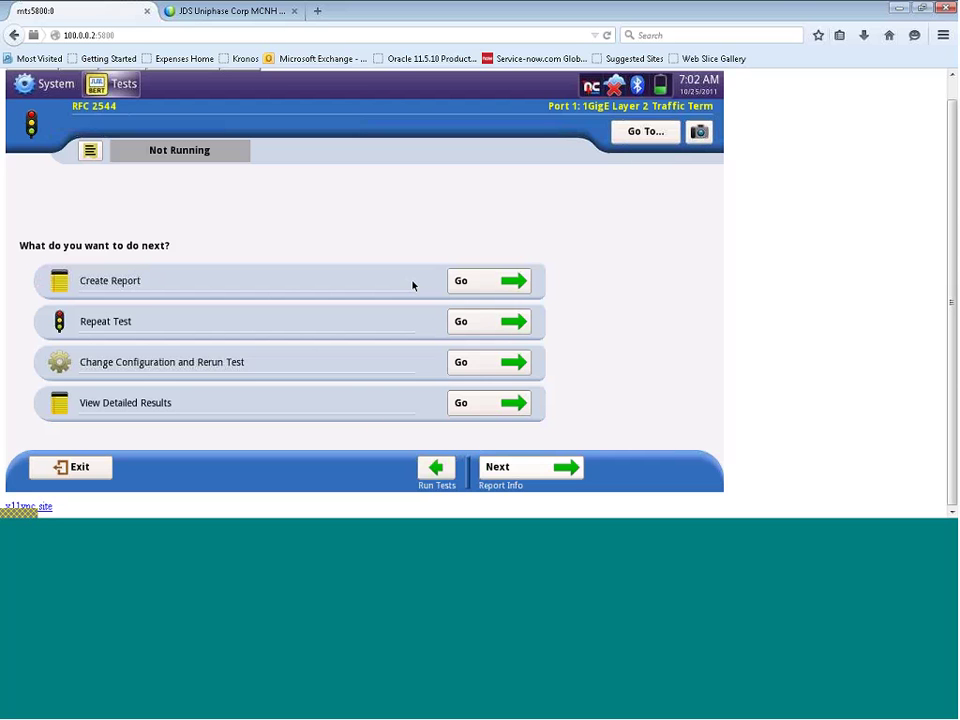
click(471, 282)
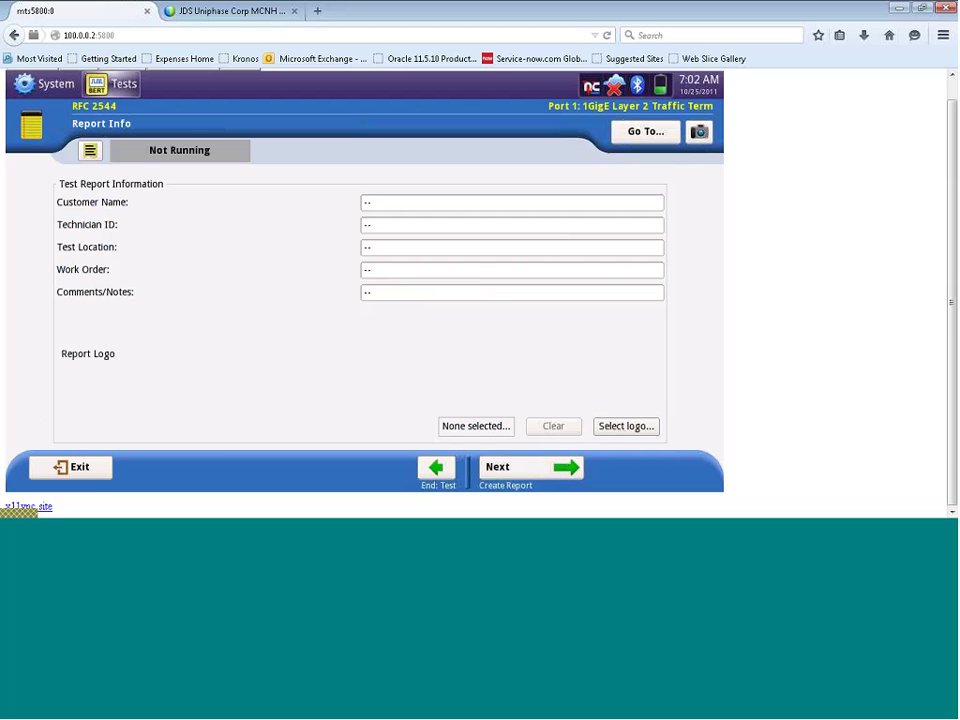
click(515, 469)
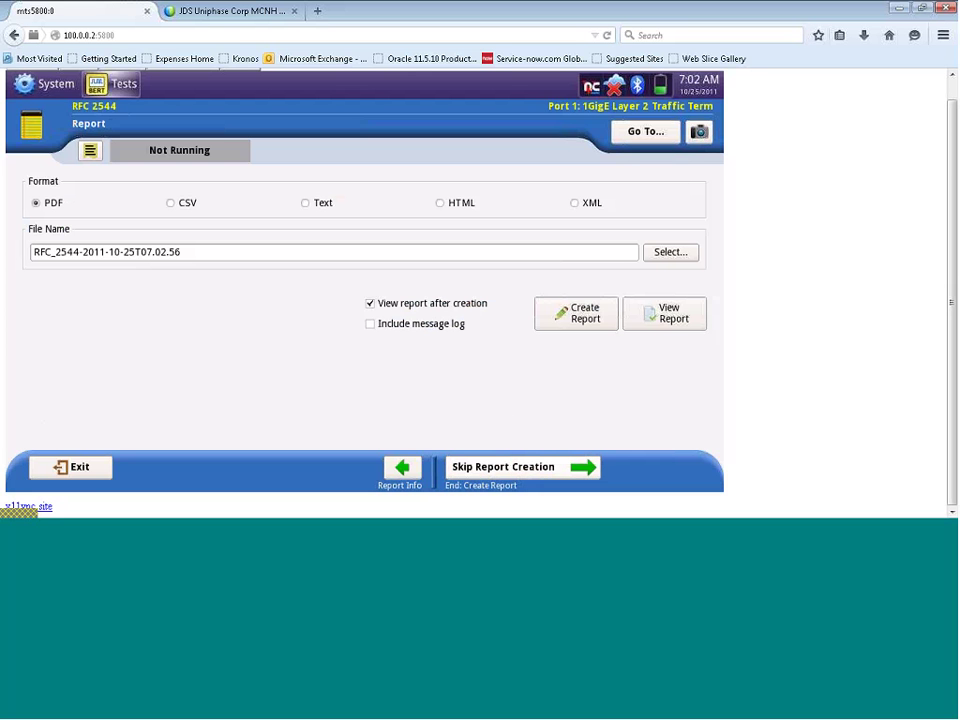